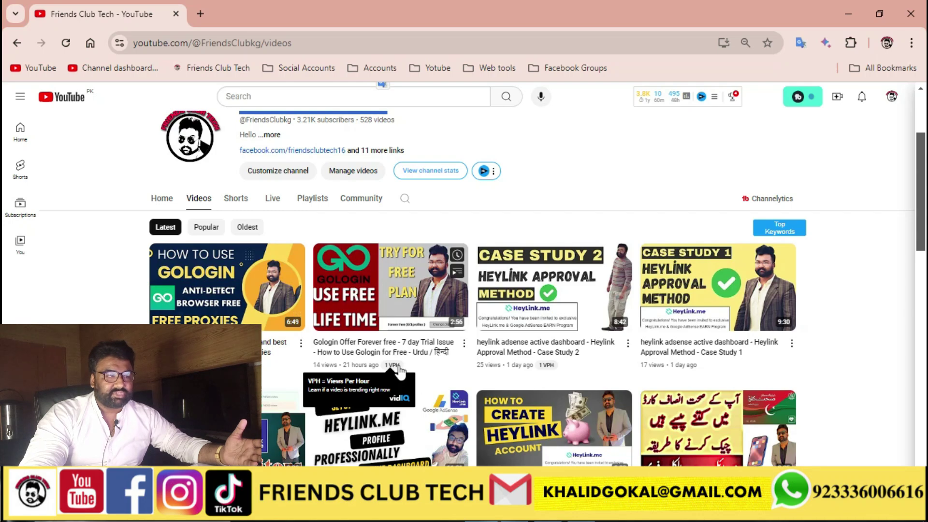
{"action": "mouse_move", "coordinate": [398, 371]}
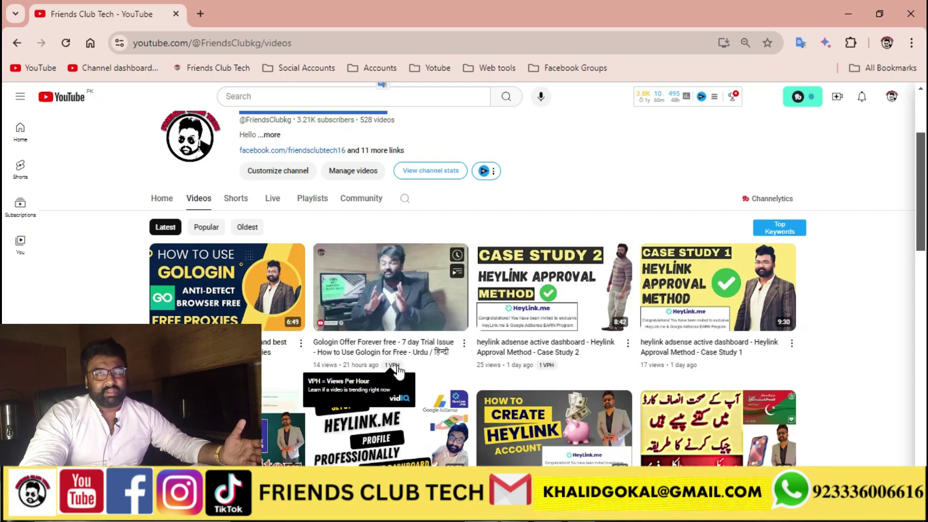
{"action": "scroll", "coordinate": [559, 353], "scroll_direction": "up", "scroll_amount": 3}
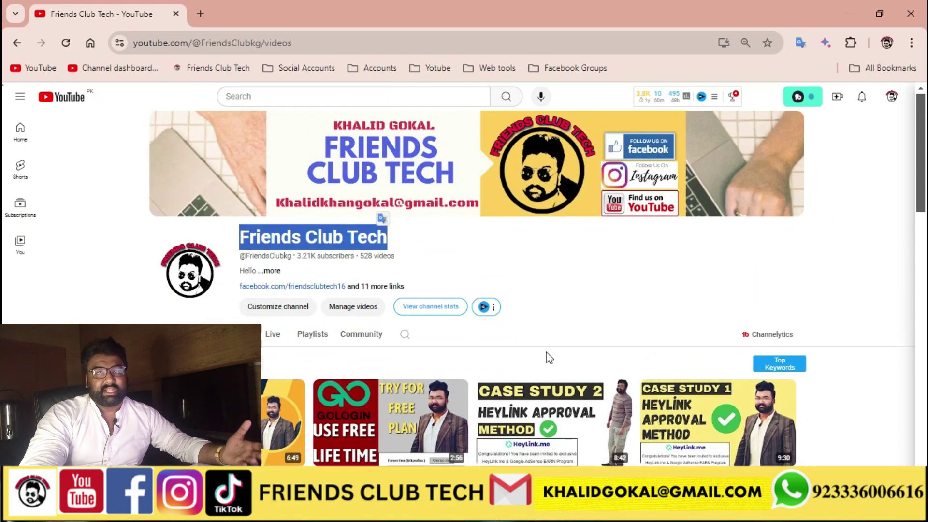
{"action": "left_click", "coordinate": [451, 265]}
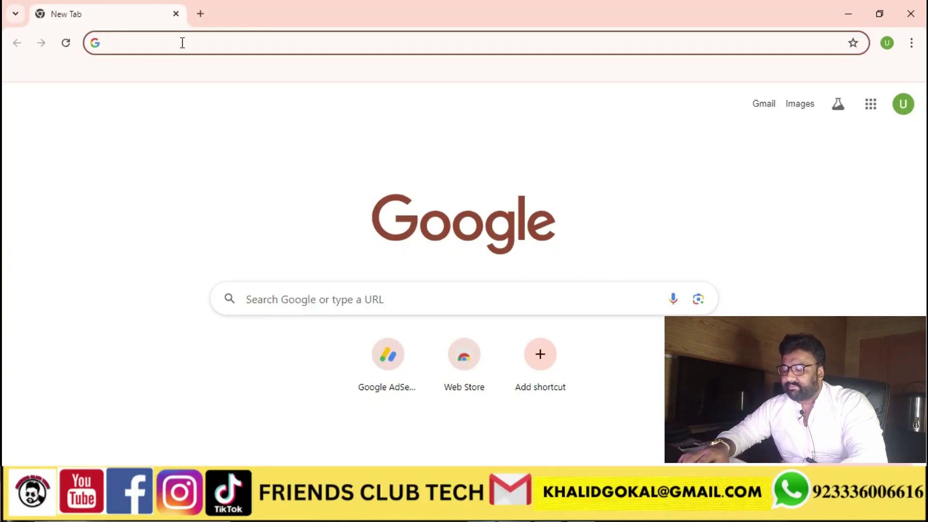
Step: Search Google for "webshare"
{"action": "type", "text": "google"}
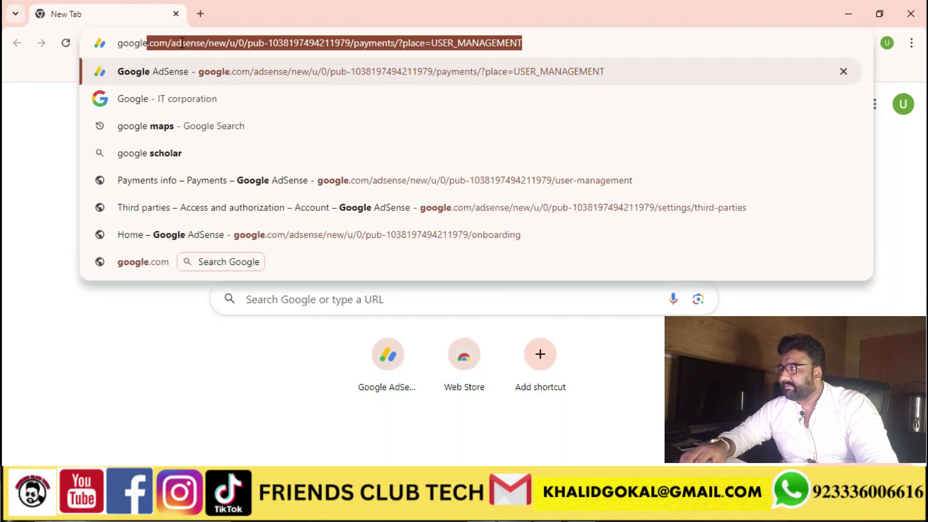
{"action": "key", "text": "Delete"}
{"action": "key", "text": "Return"}
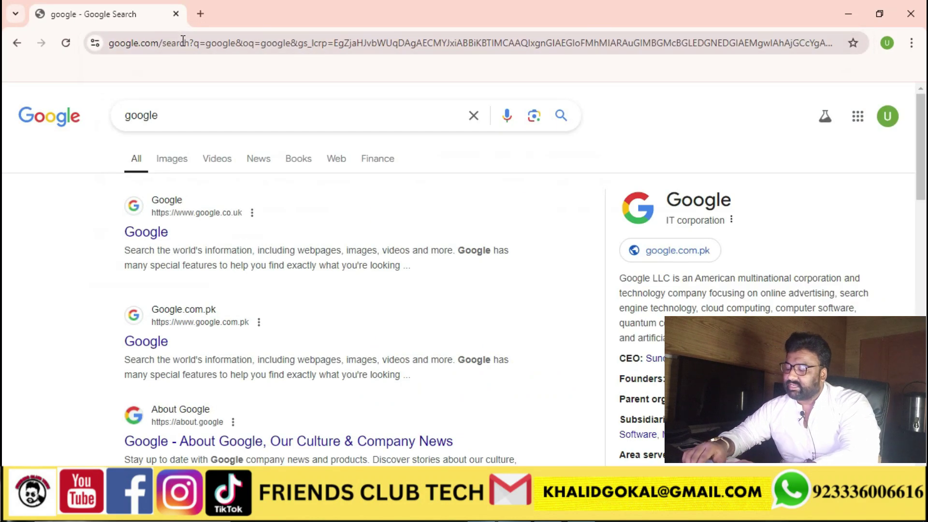
{"action": "double_click", "coordinate": [184, 104]}
{"action": "type", "text": "we"}
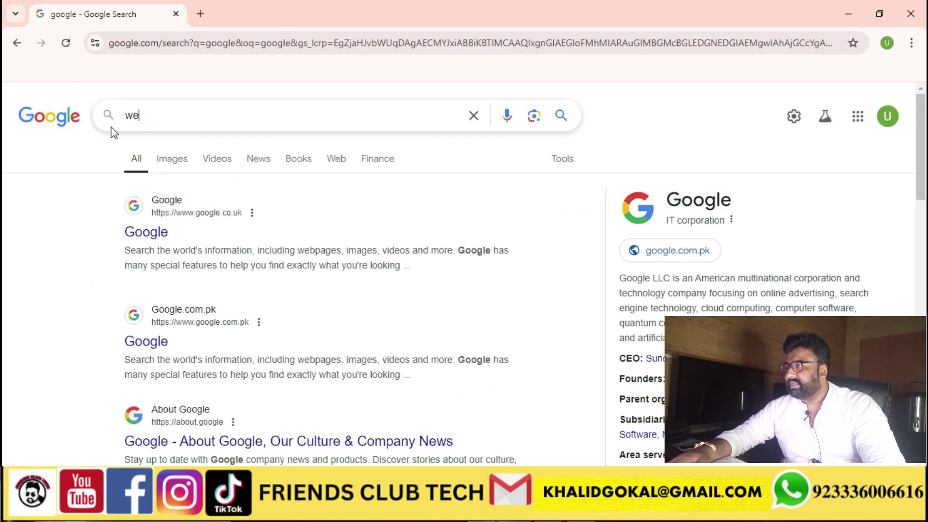
{"action": "type", "text": "bshare"}
{"action": "key", "text": "Return"}
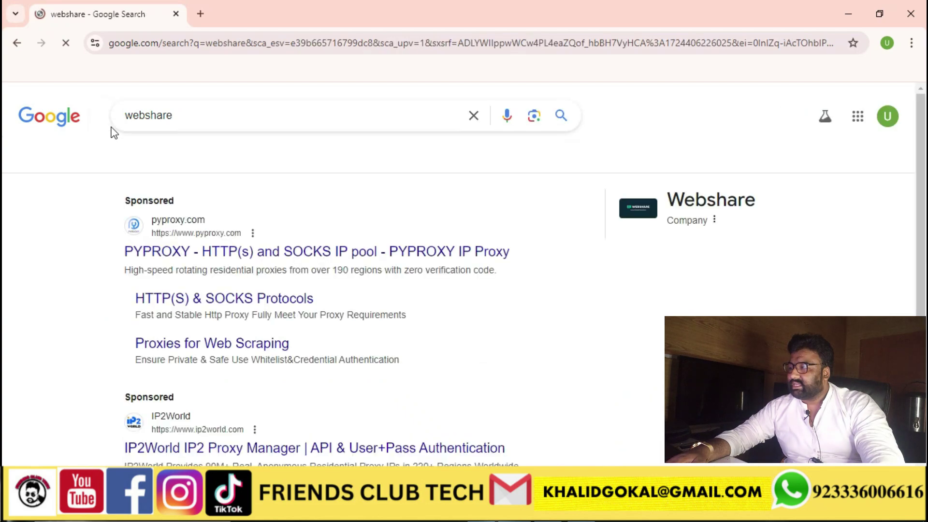
Step: Open the Webshare Proxy website, webshare.io, from the search results
{"action": "scroll", "coordinate": [187, 292], "scroll_direction": "down", "scroll_amount": 4}
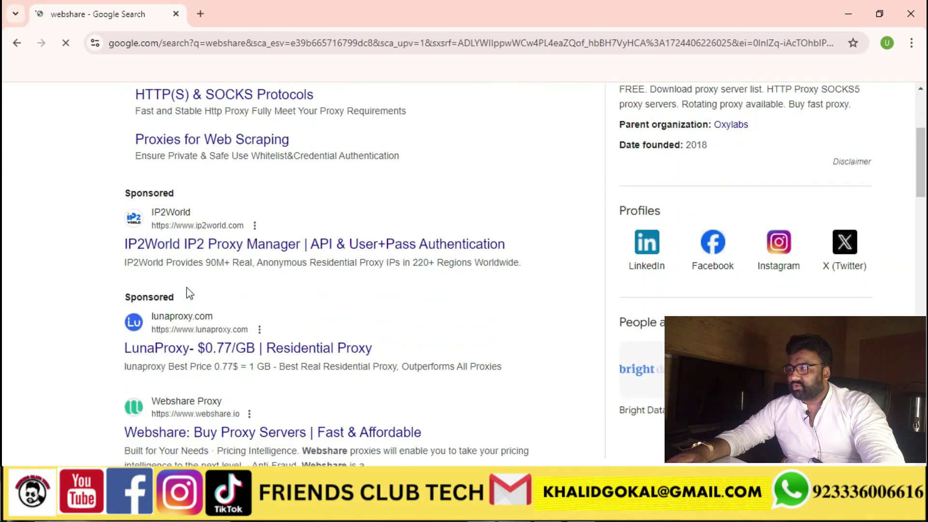
{"action": "scroll", "coordinate": [148, 288], "scroll_direction": "up", "scroll_amount": 4}
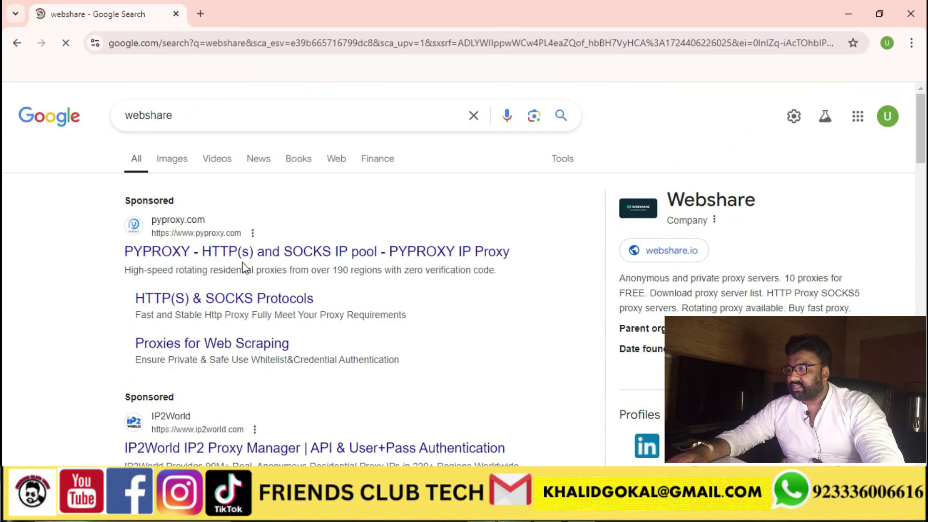
{"action": "scroll", "coordinate": [244, 267], "scroll_direction": "down", "scroll_amount": 5}
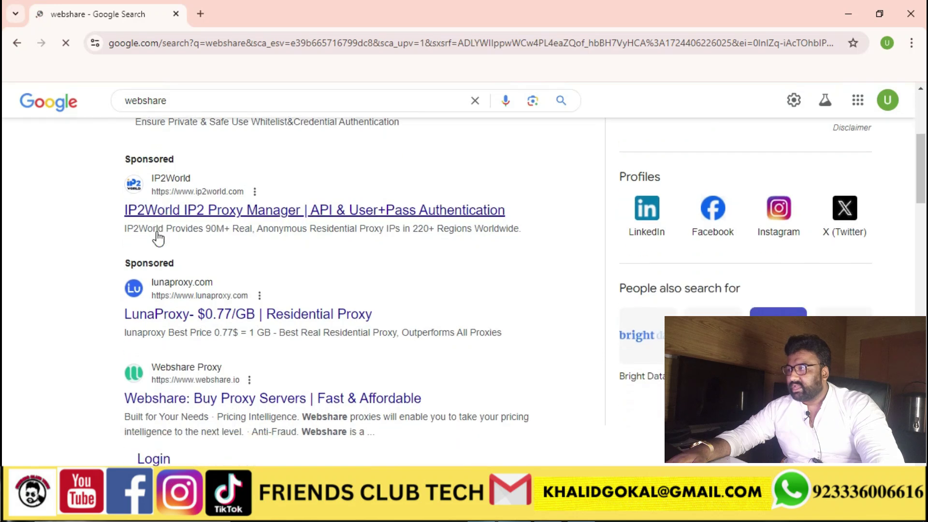
{"action": "scroll", "coordinate": [79, 260], "scroll_direction": "down", "scroll_amount": 2}
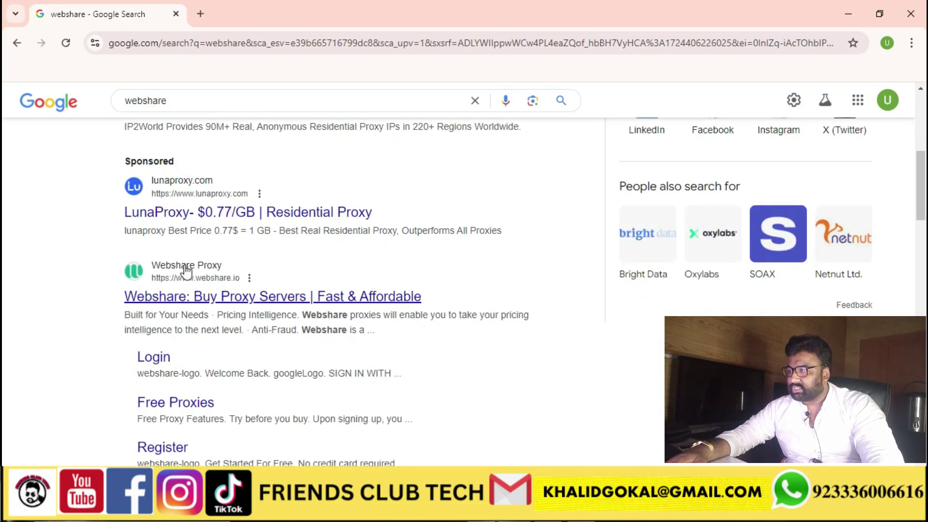
{"action": "left_click", "coordinate": [174, 301]}
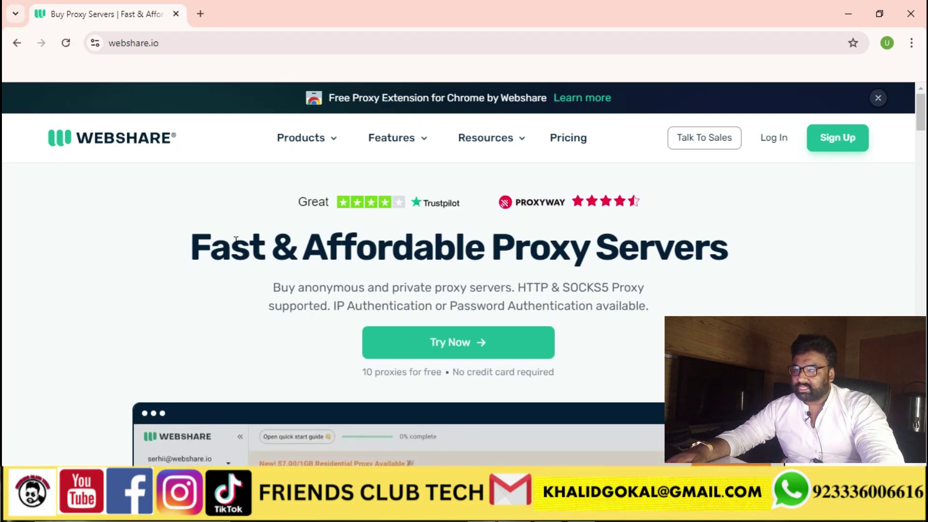
Step: Register for a free Webshare account by signing up with the existing Google account
{"action": "left_click_drag", "start_coordinate": [229, 244], "coordinate": [768, 259]}
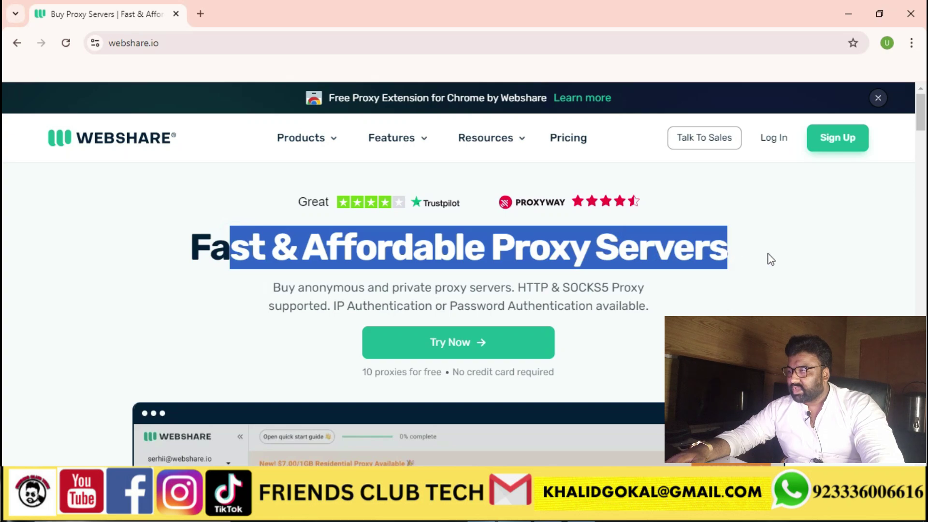
{"action": "left_click", "coordinate": [768, 255]}
{"action": "scroll", "coordinate": [554, 266], "scroll_direction": "down", "scroll_amount": 5}
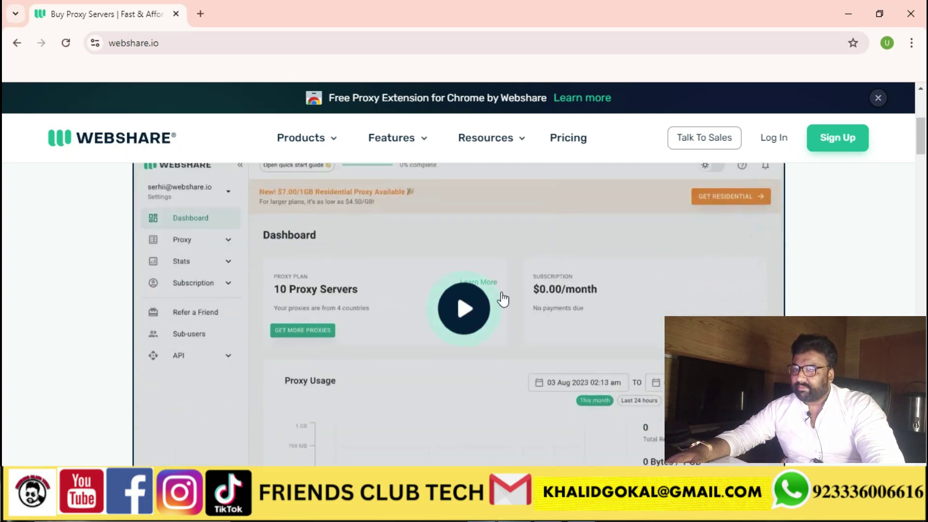
{"action": "scroll", "coordinate": [554, 297], "scroll_direction": "up", "scroll_amount": 5}
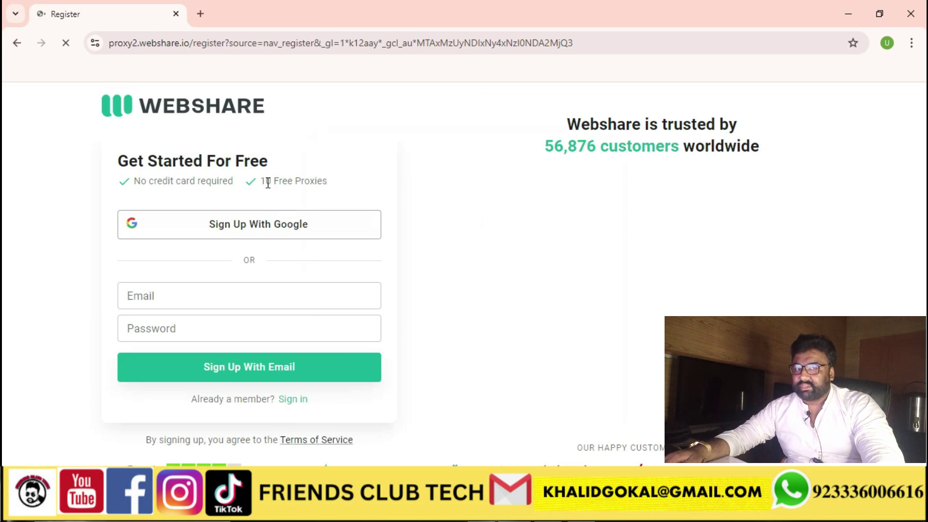
{"action": "left_click_drag", "start_coordinate": [263, 181], "coordinate": [331, 185]}
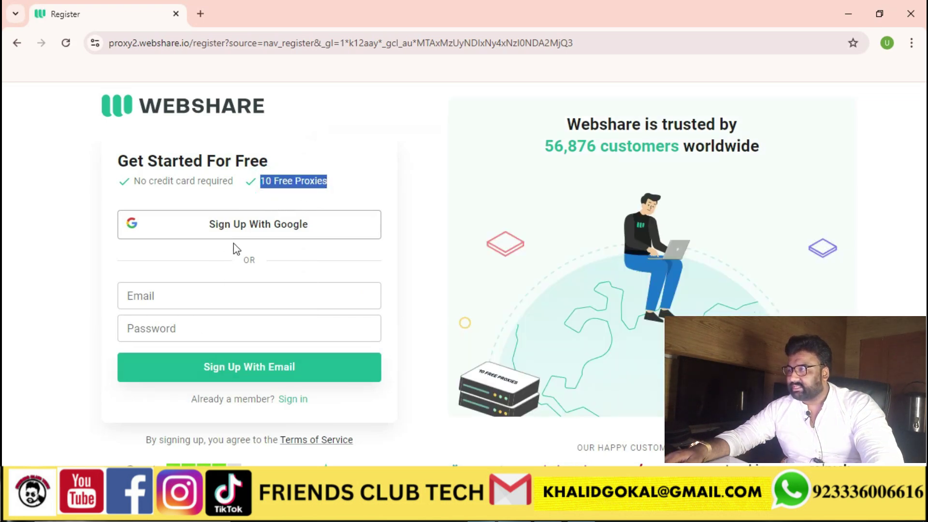
{"action": "left_click", "coordinate": [241, 226]}
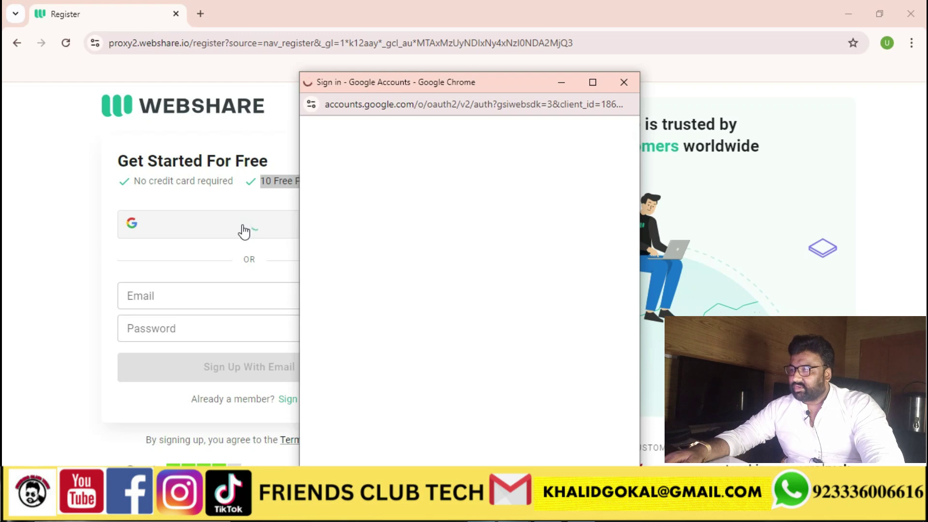
{"action": "left_click", "coordinate": [442, 286]}
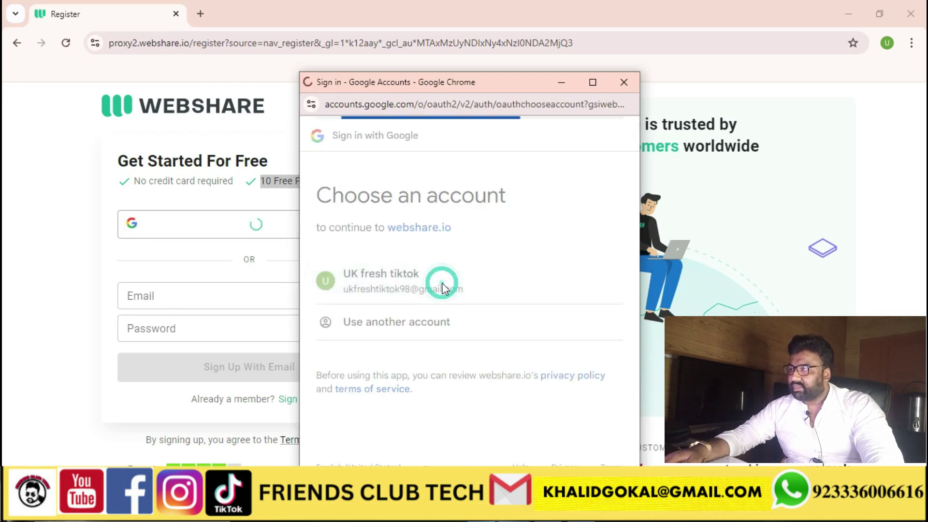
{"action": "left_click", "coordinate": [553, 373]}
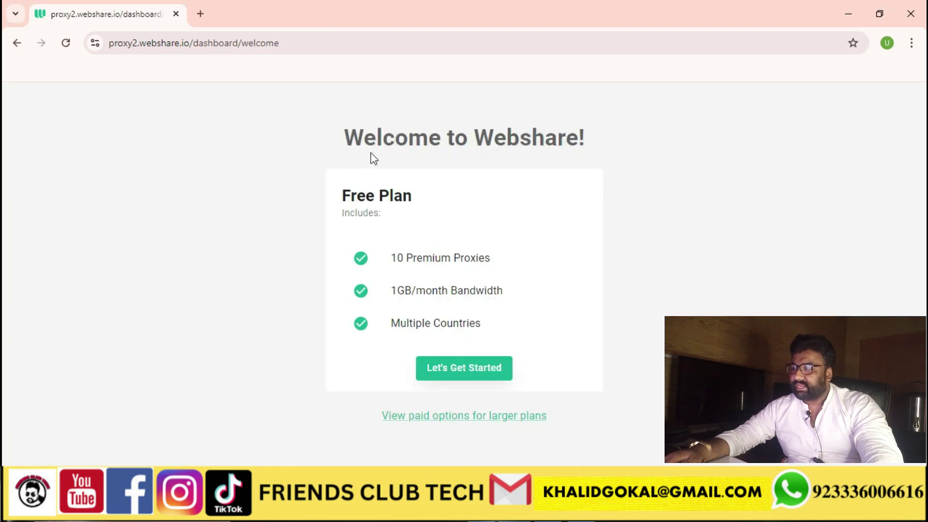
Step: Review what the Webshare Free Plan includes and get started with it
{"action": "left_click_drag", "start_coordinate": [365, 141], "coordinate": [600, 145]}
{"action": "left_click_drag", "start_coordinate": [352, 195], "coordinate": [403, 200]}
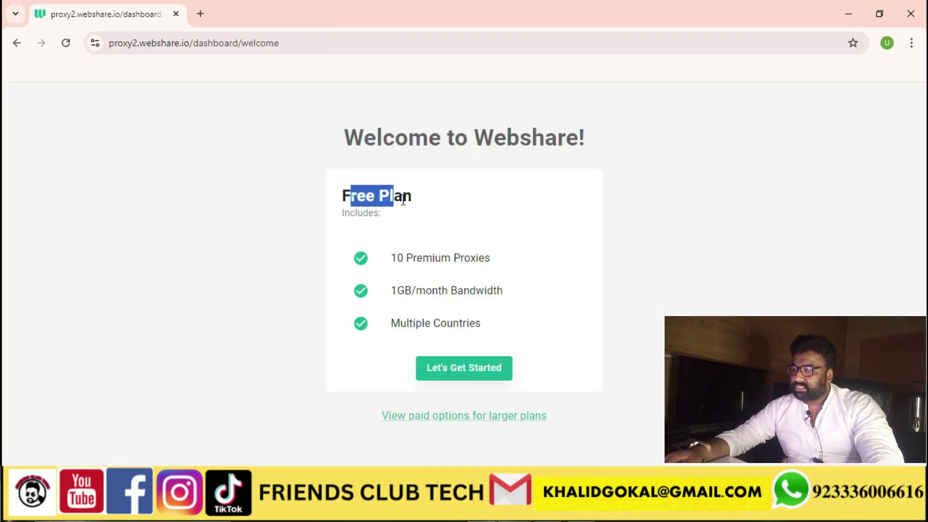
{"action": "left_click_drag", "start_coordinate": [395, 262], "coordinate": [507, 256]}
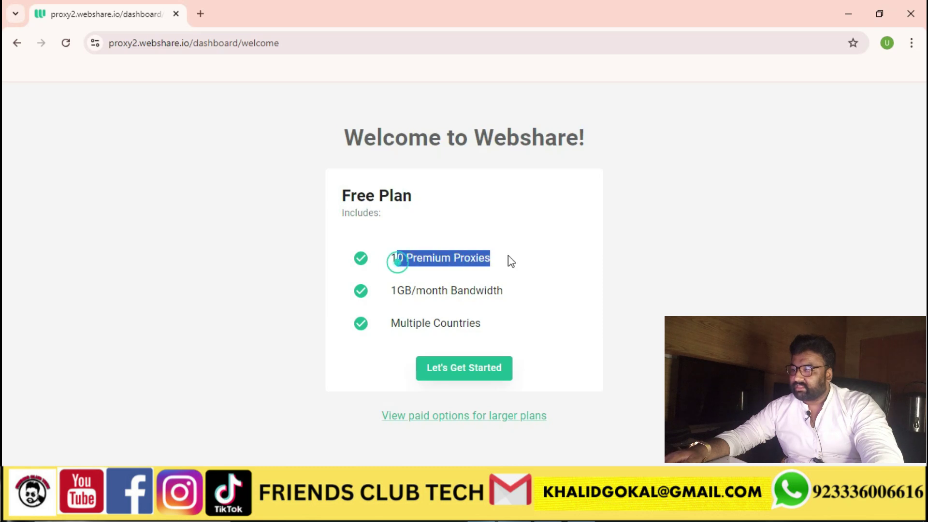
{"action": "left_click_drag", "start_coordinate": [395, 290], "coordinate": [510, 290]}
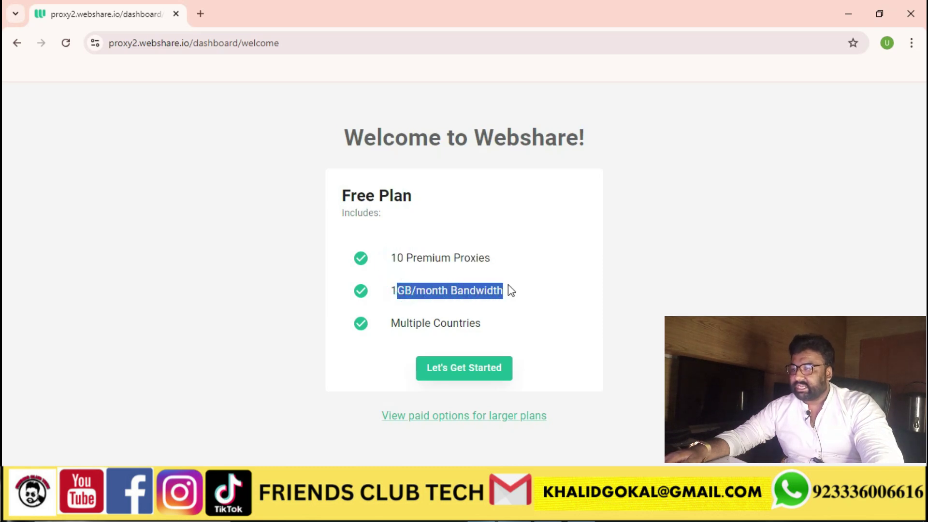
{"action": "left_click_drag", "start_coordinate": [397, 323], "coordinate": [473, 321]}
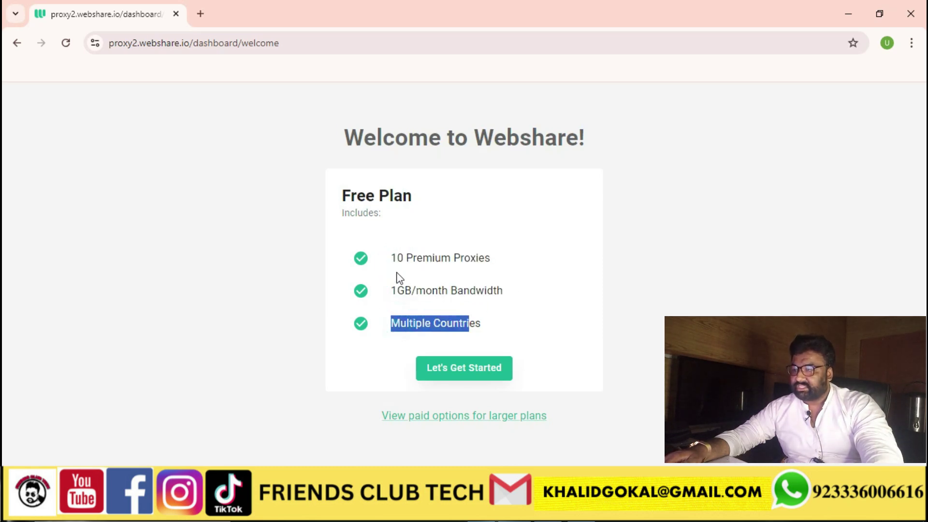
{"action": "left_click_drag", "start_coordinate": [392, 257], "coordinate": [495, 269]}
{"action": "left_click", "coordinate": [398, 296]}
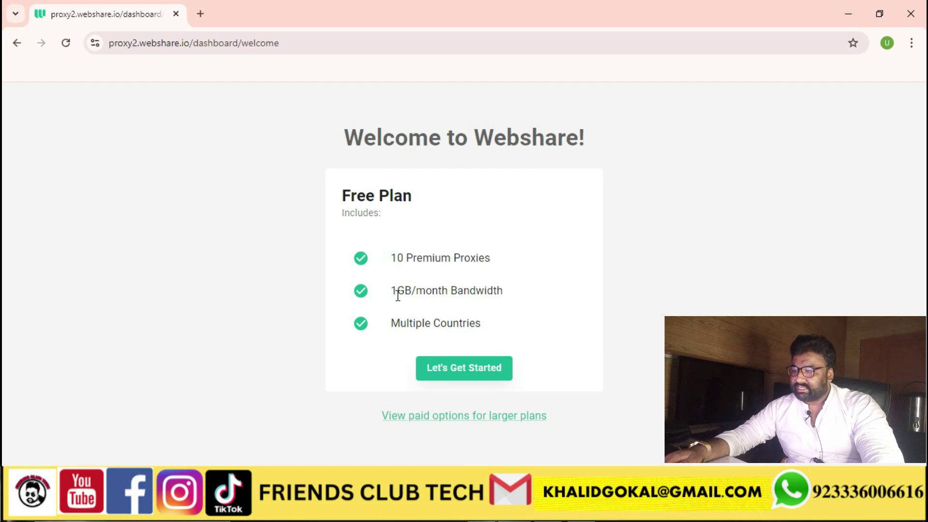
{"action": "left_click_drag", "start_coordinate": [398, 296], "coordinate": [431, 292]}
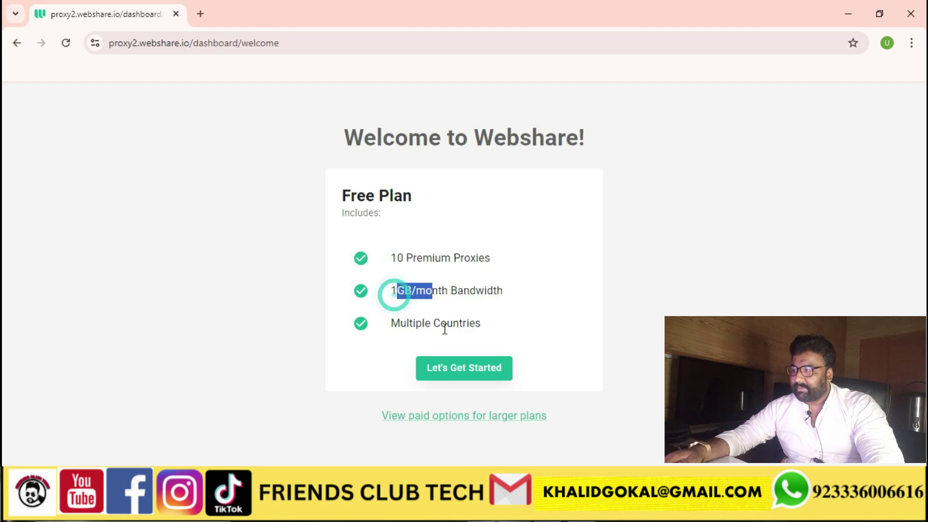
{"action": "left_click", "coordinate": [456, 370]}
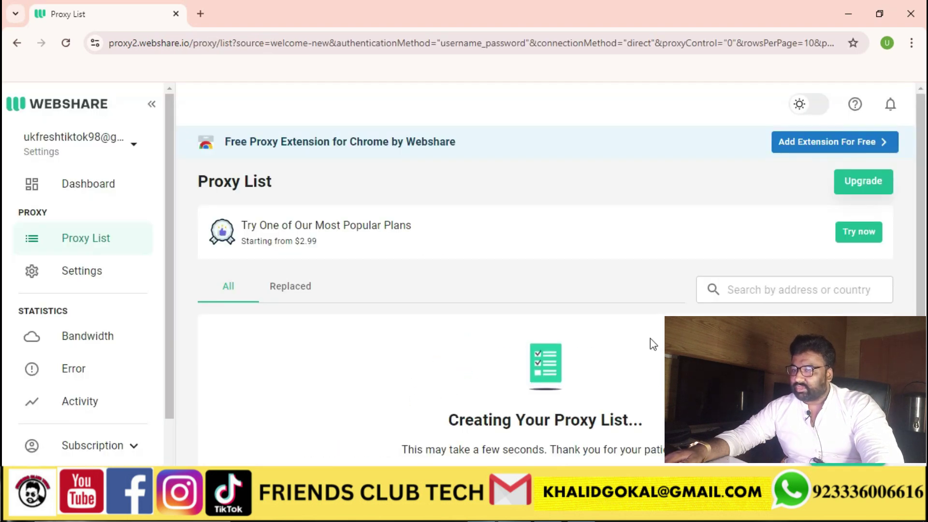
Step: Examine the addresses, countries and cities of the free proxies in the proxy list
{"action": "scroll", "coordinate": [773, 290], "scroll_direction": "down", "scroll_amount": 5}
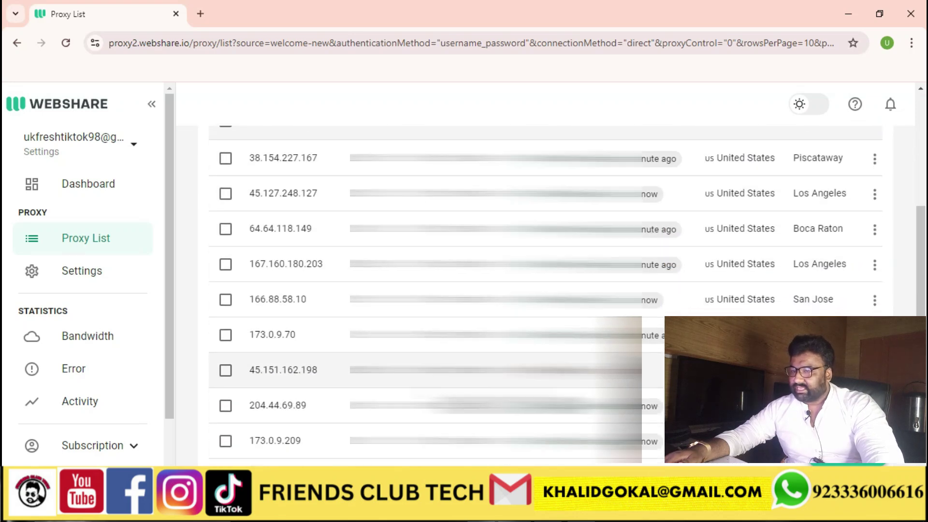
{"action": "scroll", "coordinate": [744, 372], "scroll_direction": "down", "scroll_amount": 3}
{"action": "scroll", "coordinate": [531, 241], "scroll_direction": "right", "scroll_amount": 1}
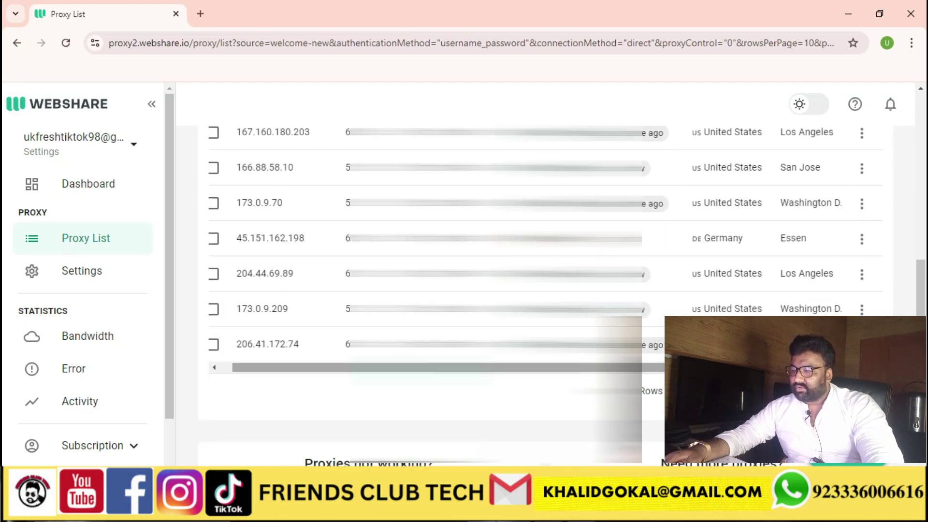
{"action": "scroll", "coordinate": [532, 242], "scroll_direction": "up", "scroll_amount": 5}
{"action": "scroll", "coordinate": [532, 290], "scroll_direction": "down", "scroll_amount": 4}
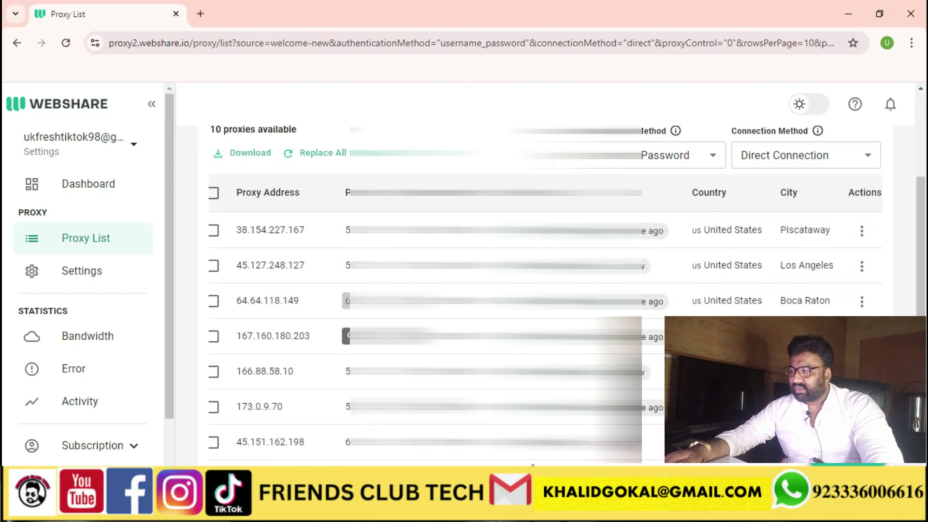
{"action": "scroll", "coordinate": [532, 270], "scroll_direction": "down", "scroll_amount": 1}
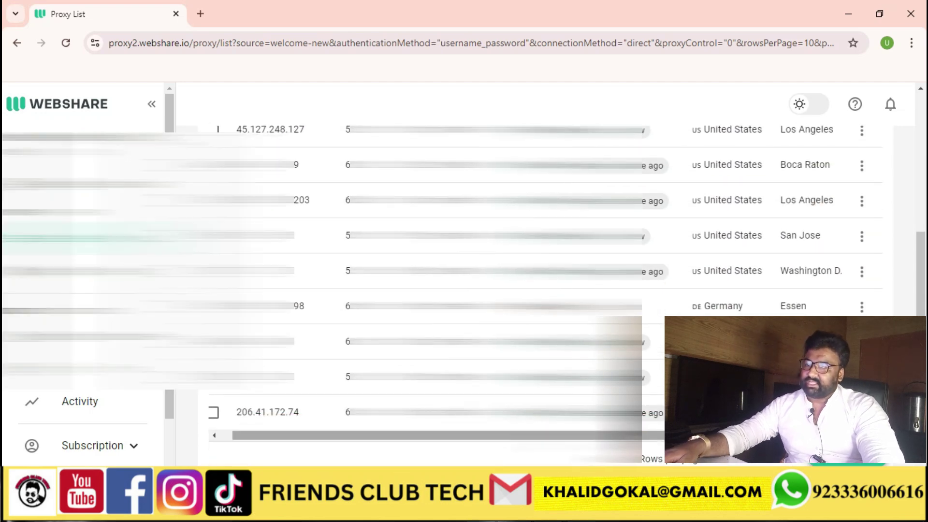
{"action": "scroll", "coordinate": [532, 271], "scroll_direction": "left", "scroll_amount": 1}
{"action": "scroll", "coordinate": [532, 271], "scroll_direction": "up", "scroll_amount": 2}
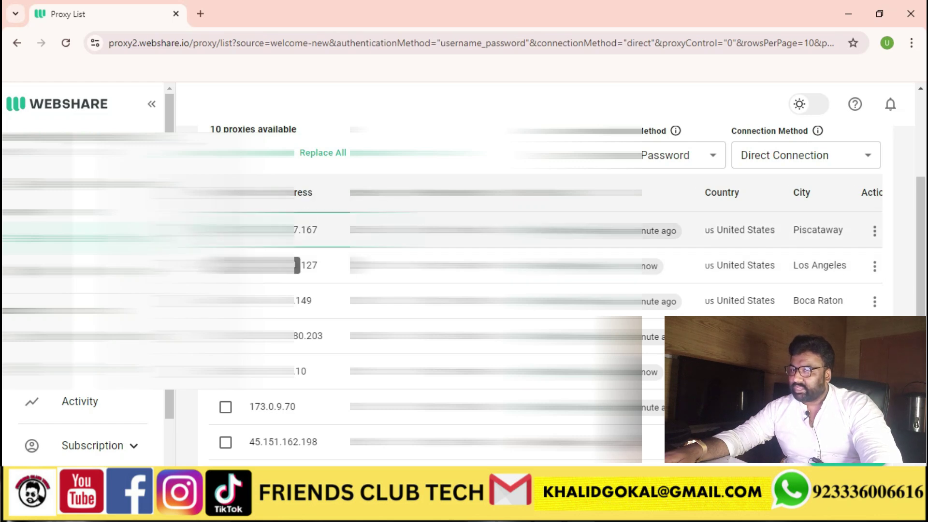
Step: Switch to GoLogin and add a browser profile using your own proxy with the first Webshare address, 38.154.227.167
{"action": "left_click", "coordinate": [515, 508]}
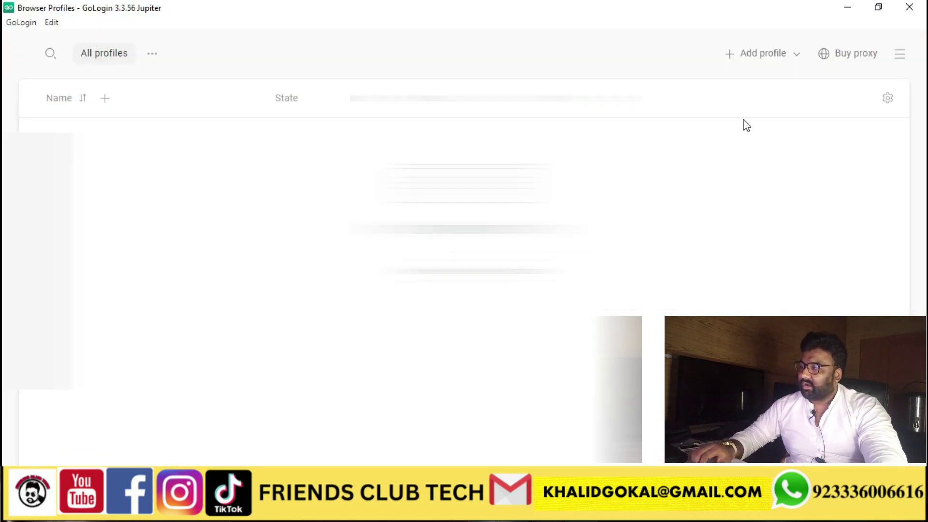
{"action": "left_click", "coordinate": [762, 53]}
{"action": "scroll", "coordinate": [326, 178], "scroll_direction": "down", "scroll_amount": 5}
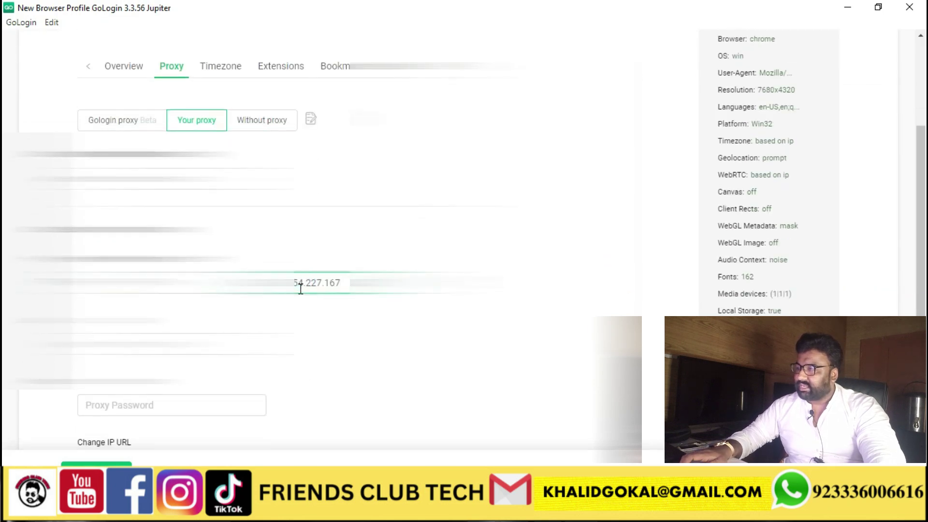
Step: Copy the first proxy's port, username and password from the Webshare list into the new profile's proxy settings
{"action": "key", "text": "alt+Tab"}
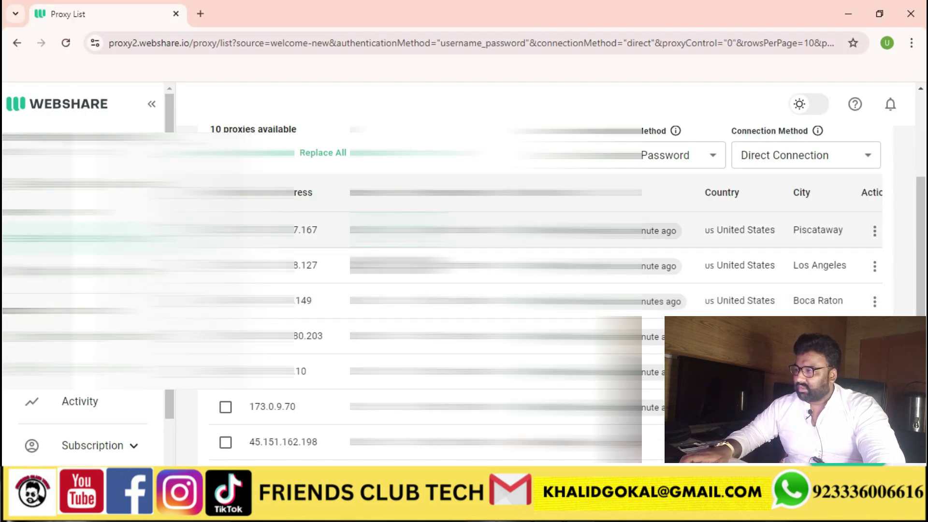
{"action": "key", "text": "alt+Tab"}
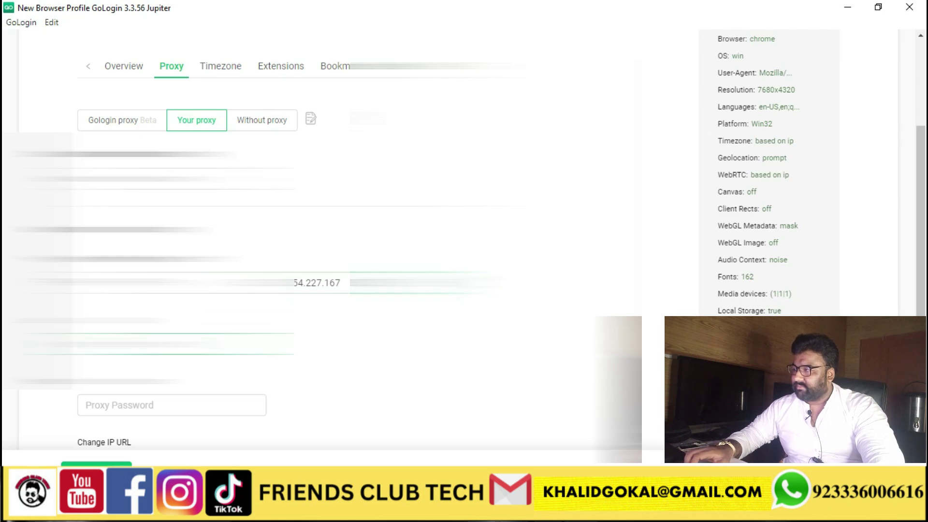
{"action": "key", "text": "alt+Tab"}
{"action": "key", "text": "alt+Tab"}
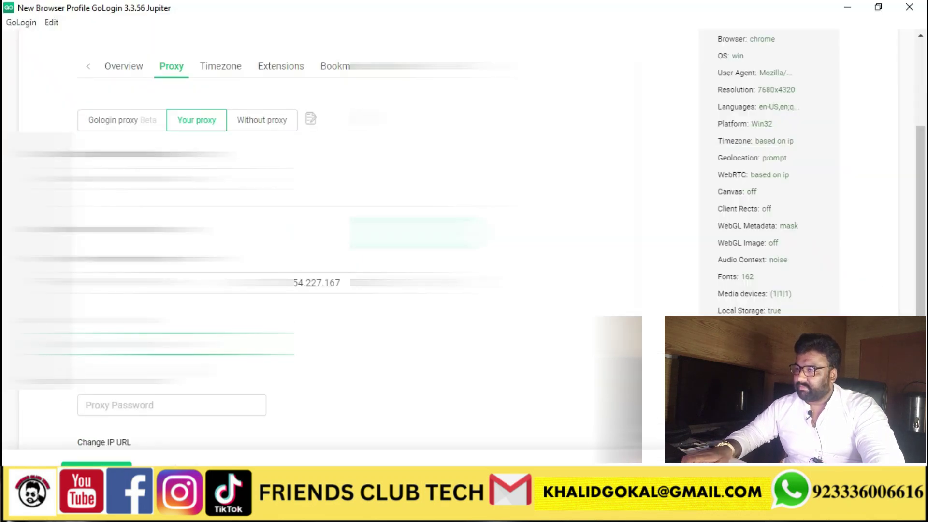
{"action": "key", "text": "alt+Tab"}
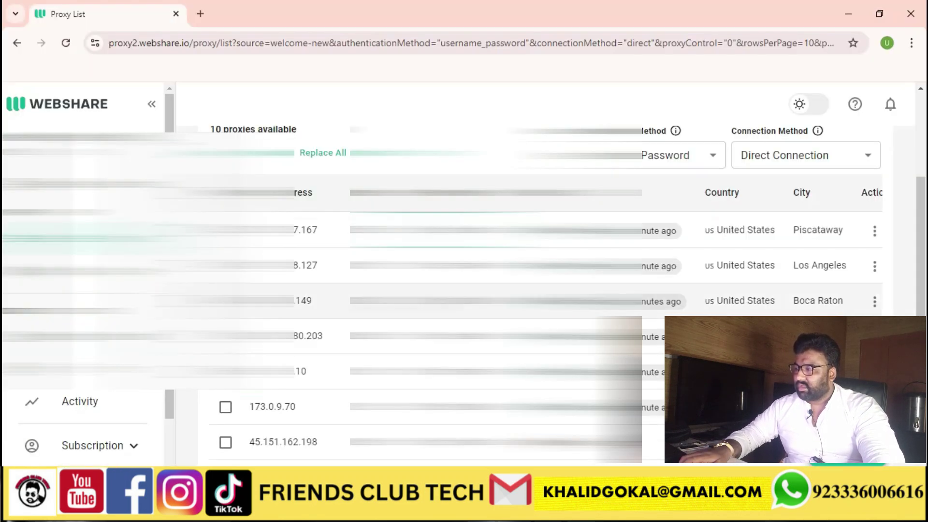
{"action": "key", "text": "alt+Tab"}
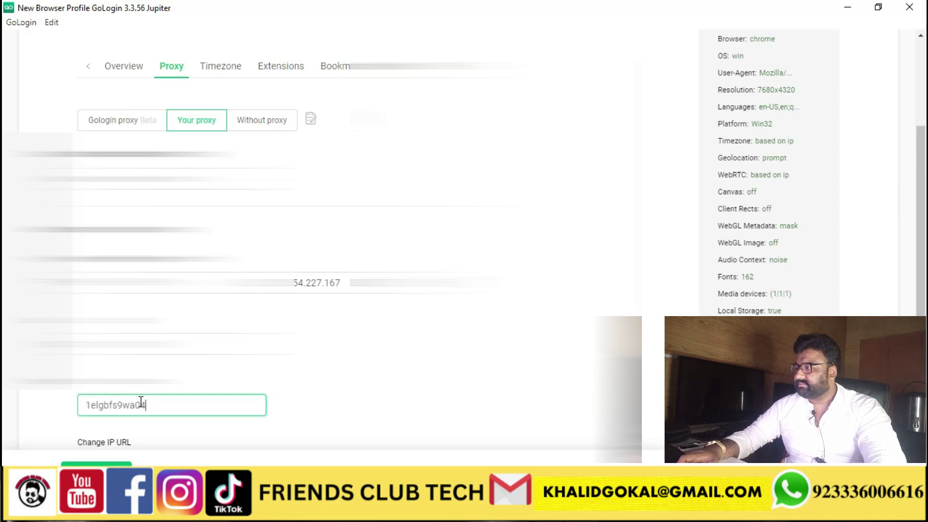
Step: Check the entered proxy's connection and create the browser profile with it
{"action": "scroll", "coordinate": [141, 403], "scroll_direction": "down", "scroll_amount": 2}
{"action": "left_click", "coordinate": [118, 401]}
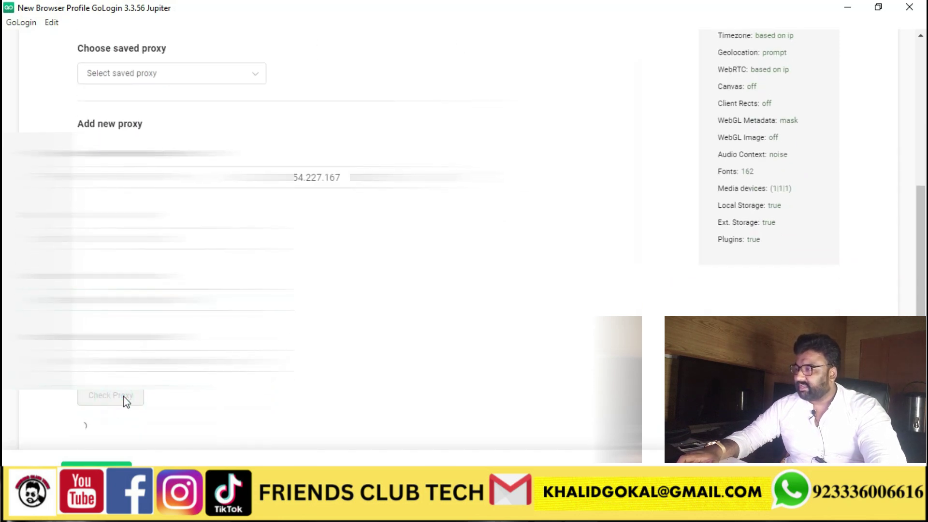
{"action": "scroll", "coordinate": [362, 270], "scroll_direction": "down", "scroll_amount": 1}
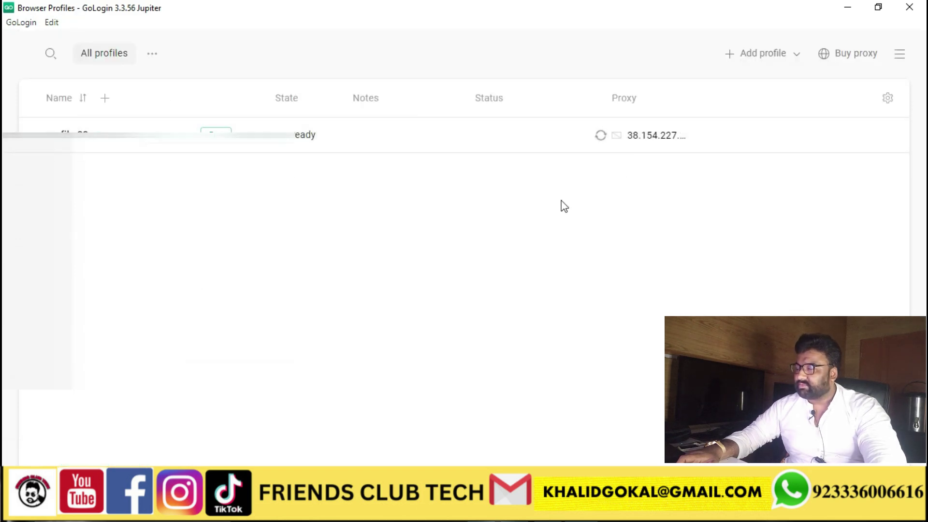
Step: Load whoer.net in the new profile's maximized browser window and allow Orbita-Browser through the Windows firewall
{"action": "left_click", "coordinate": [223, 137]}
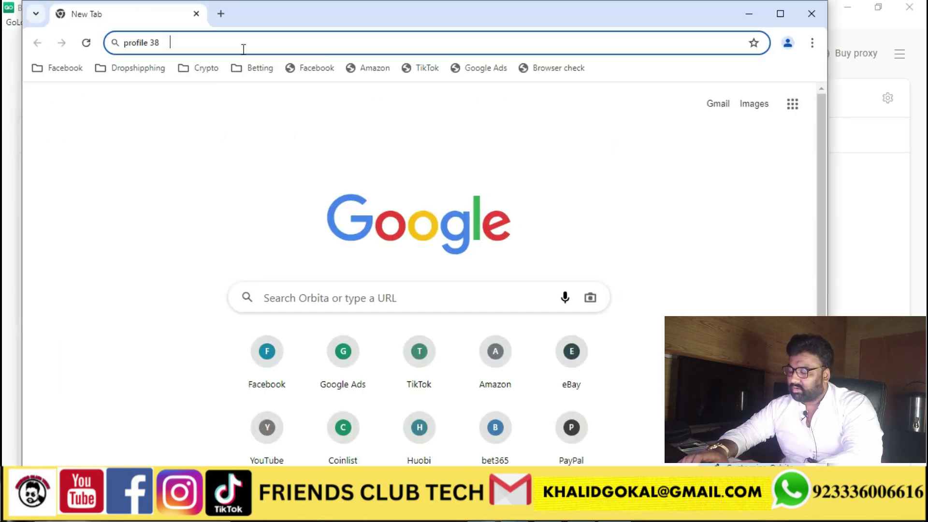
{"action": "type", "text": "whoer,"}
{"action": "key", "text": "BackSpace"}
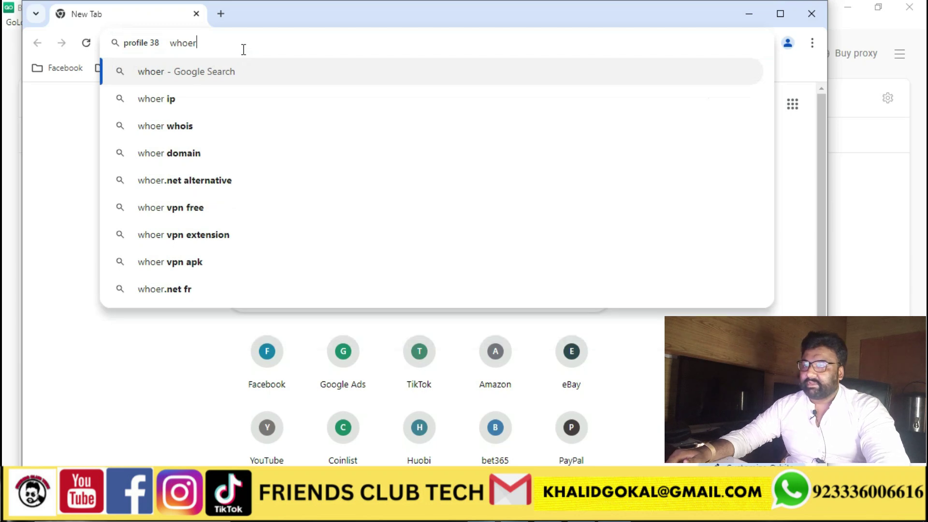
{"action": "type", "text": ".net"}
{"action": "key", "text": "Return"}
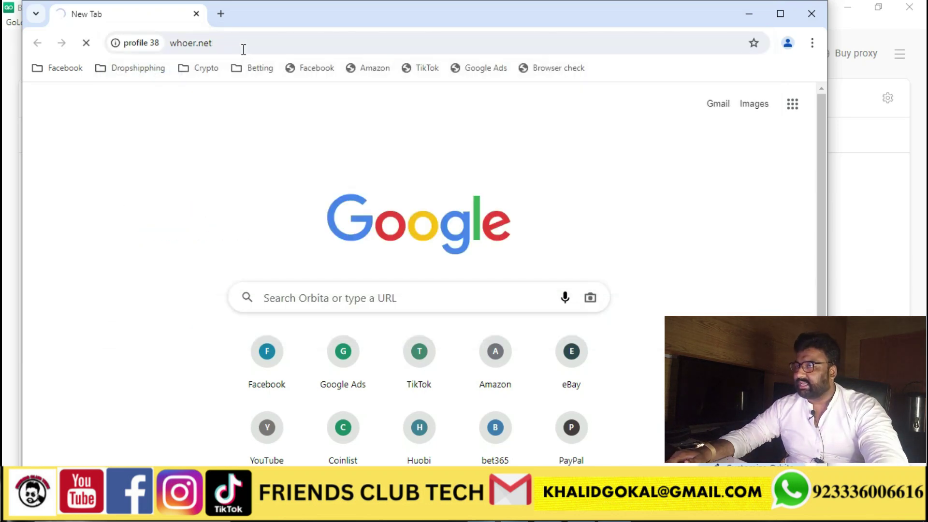
{"action": "left_click", "coordinate": [782, 15]}
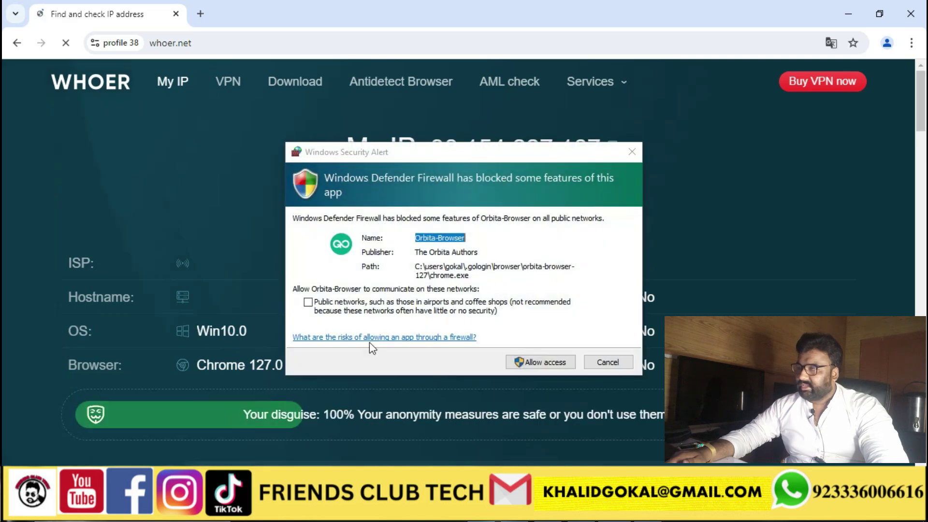
{"action": "left_click", "coordinate": [550, 361]}
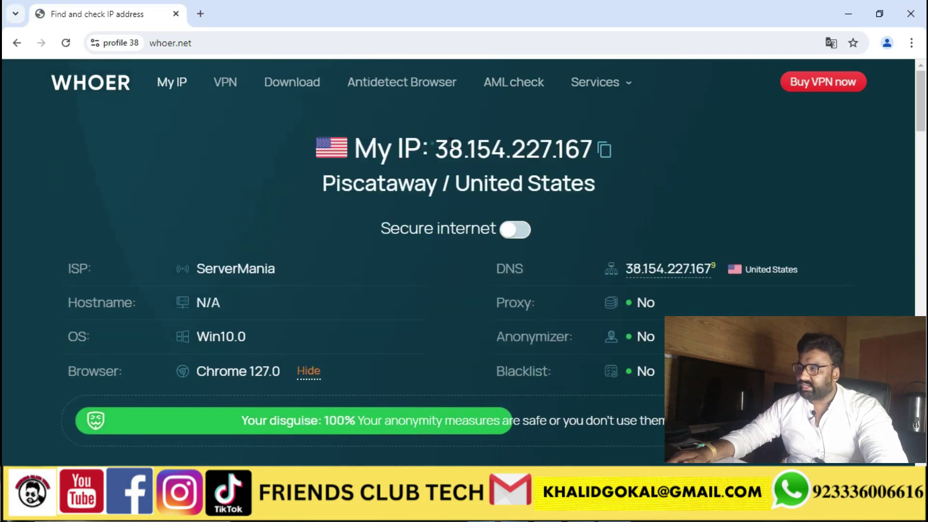
Step: Examine the IP address, location, proxy and blacklist status and disguise rating on the Whoer page
{"action": "left_click_drag", "start_coordinate": [431, 147], "coordinate": [594, 151]}
{"action": "left_click_drag", "start_coordinate": [489, 174], "coordinate": [602, 192]}
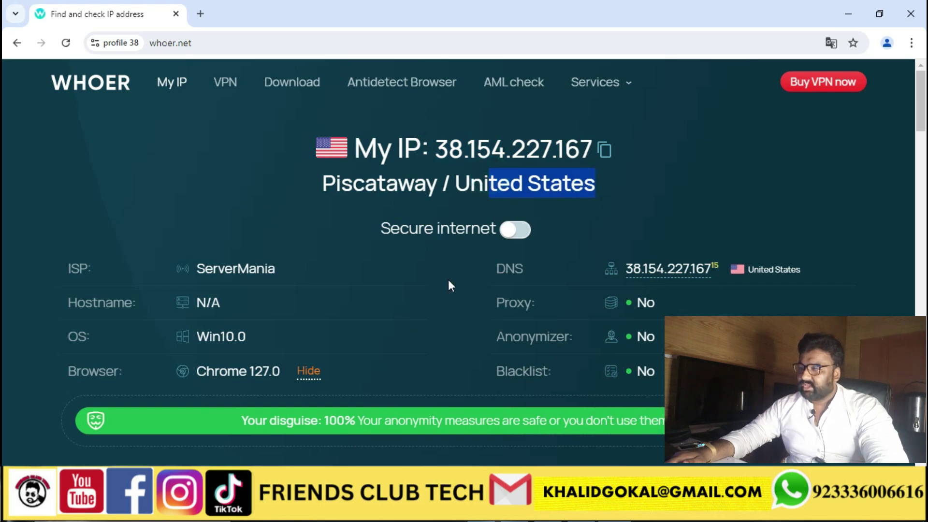
{"action": "scroll", "coordinate": [452, 290], "scroll_direction": "down", "scroll_amount": 3}
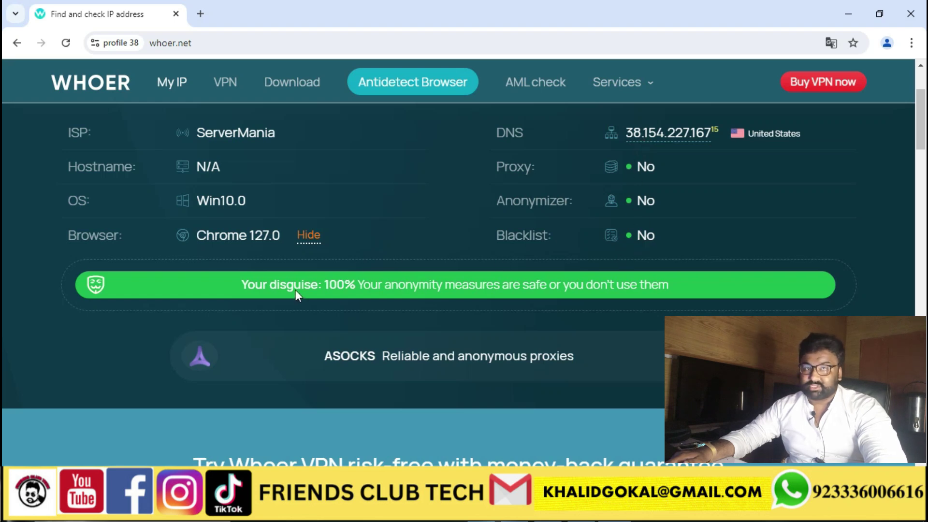
{"action": "left_click_drag", "start_coordinate": [416, 289], "coordinate": [622, 288]}
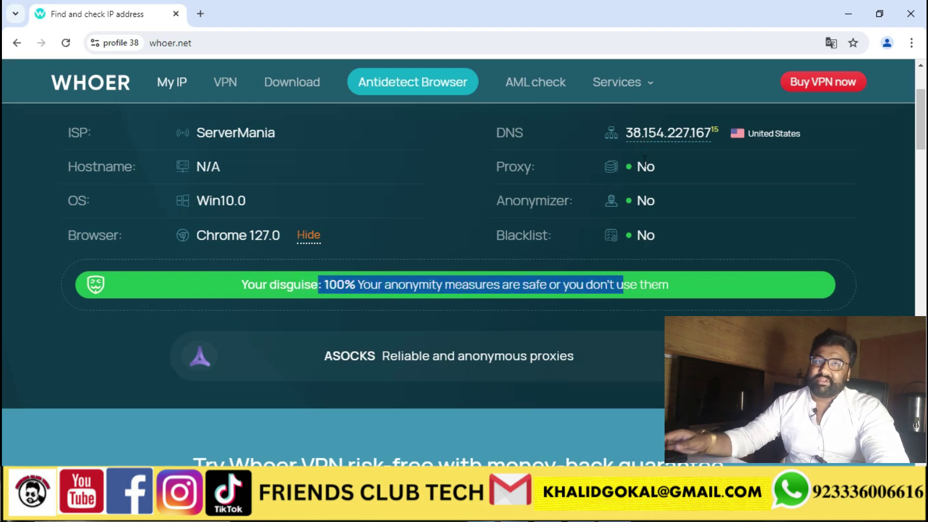